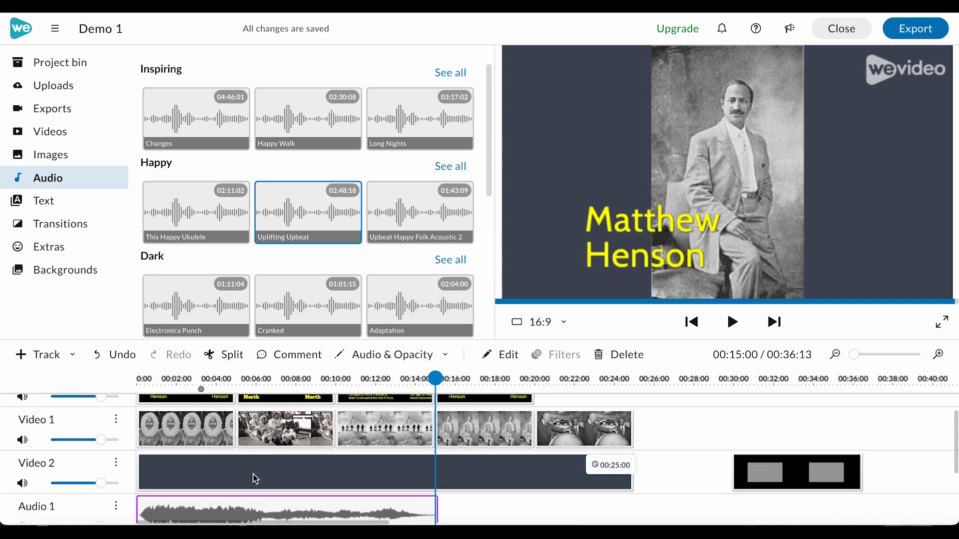
Examine the clips on the Text 1, Video 1, Video 2 and Audio 1 tracks of the timeline.
click(254, 474)
scroll(340, 491, up, 1)
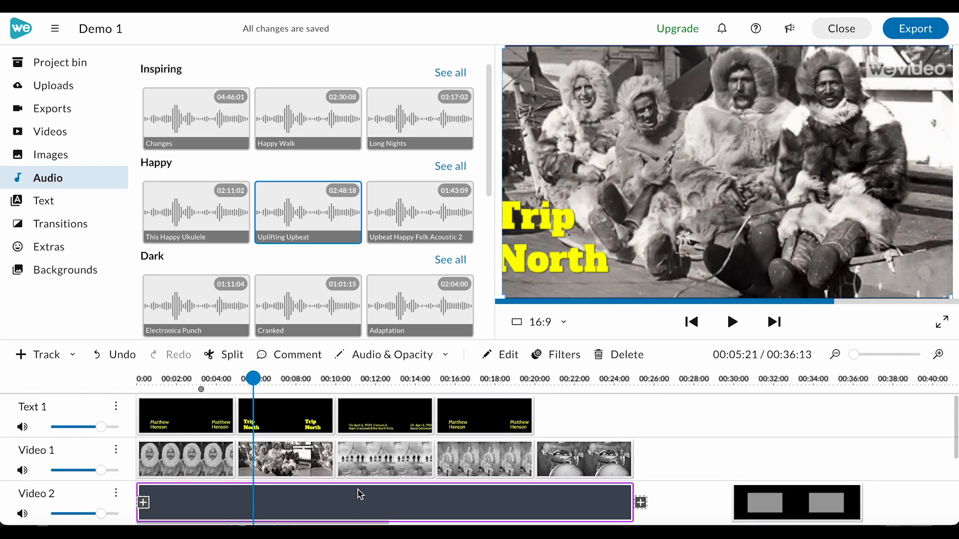
click(174, 388)
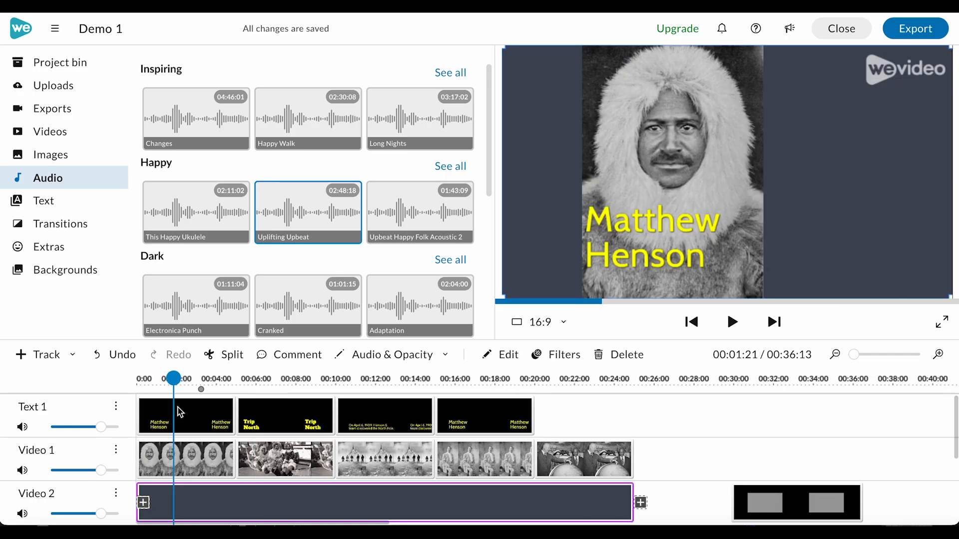
click(193, 420)
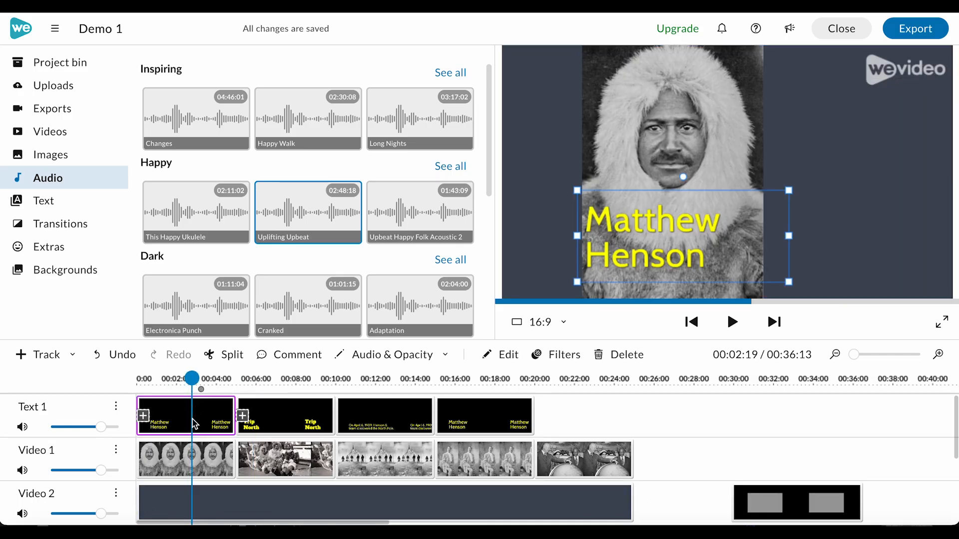
click(163, 465)
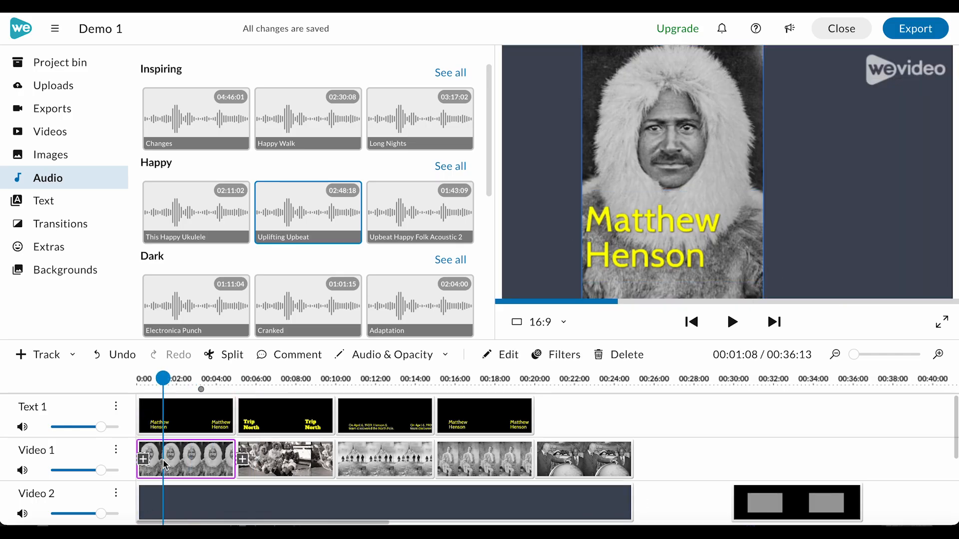
scroll(201, 467, down, 2)
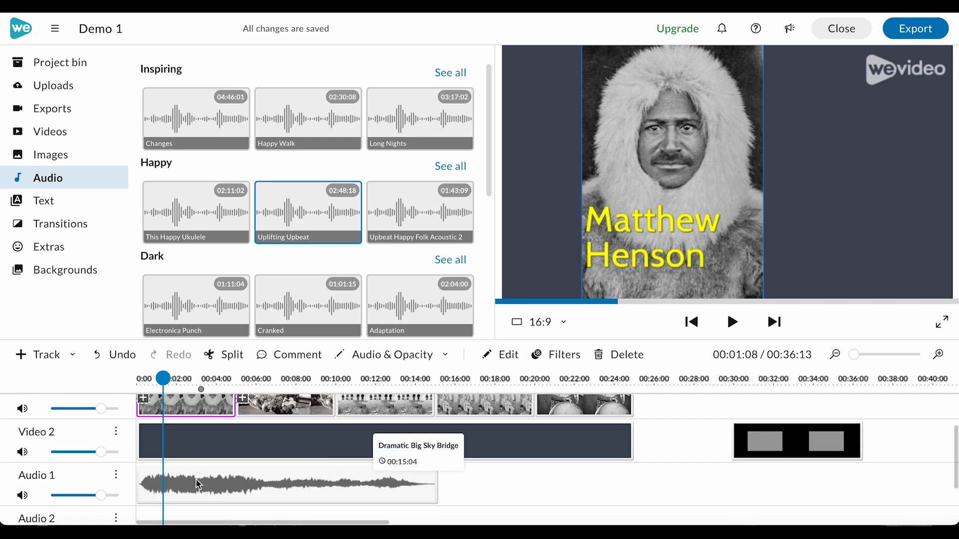
click(196, 484)
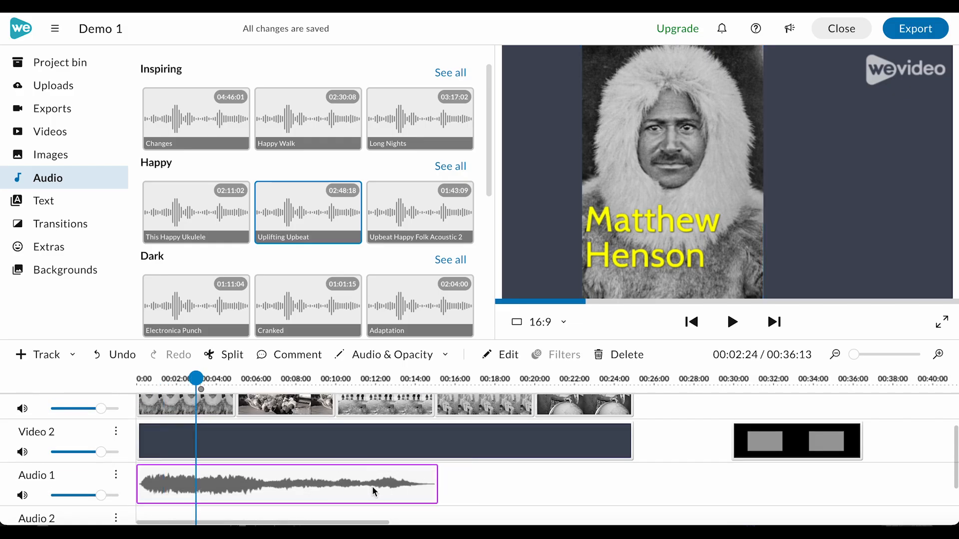
scroll(310, 457, up, 2)
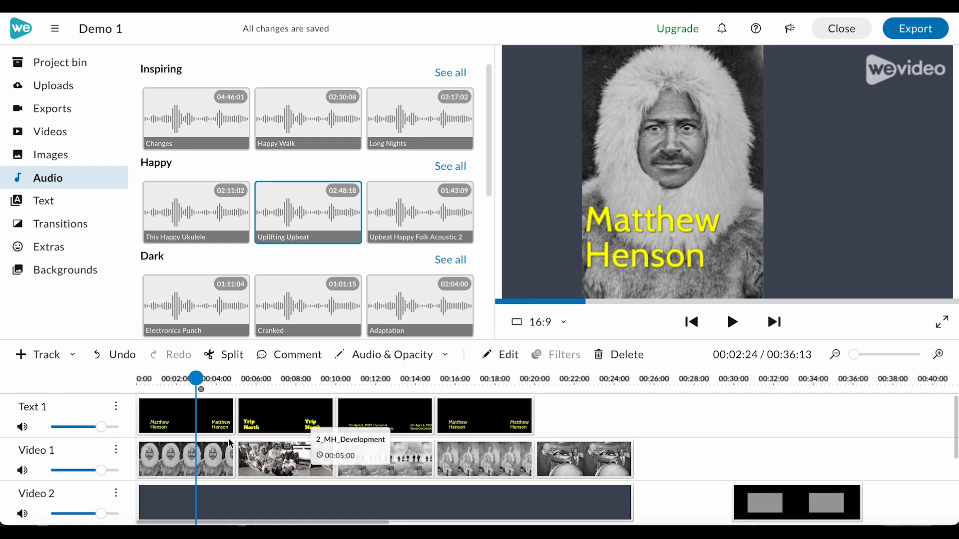
click(168, 415)
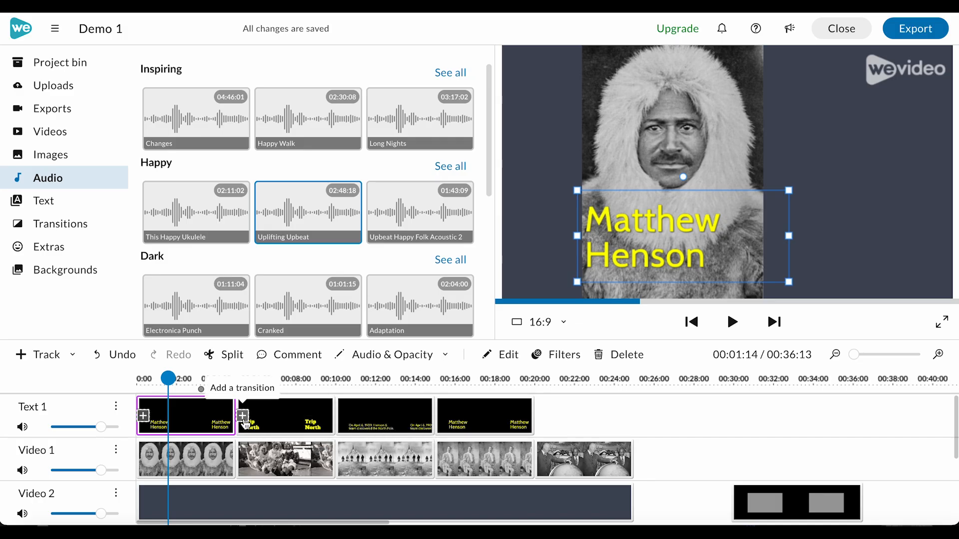
Open the transitions library and preview the Cross fade, Cross blur and Cross Zoom effects.
click(70, 223)
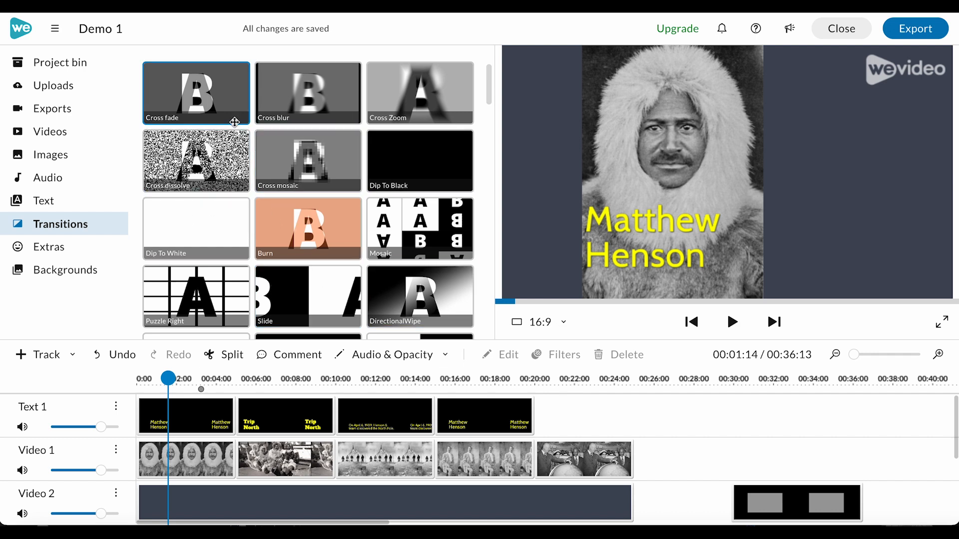
click(186, 94)
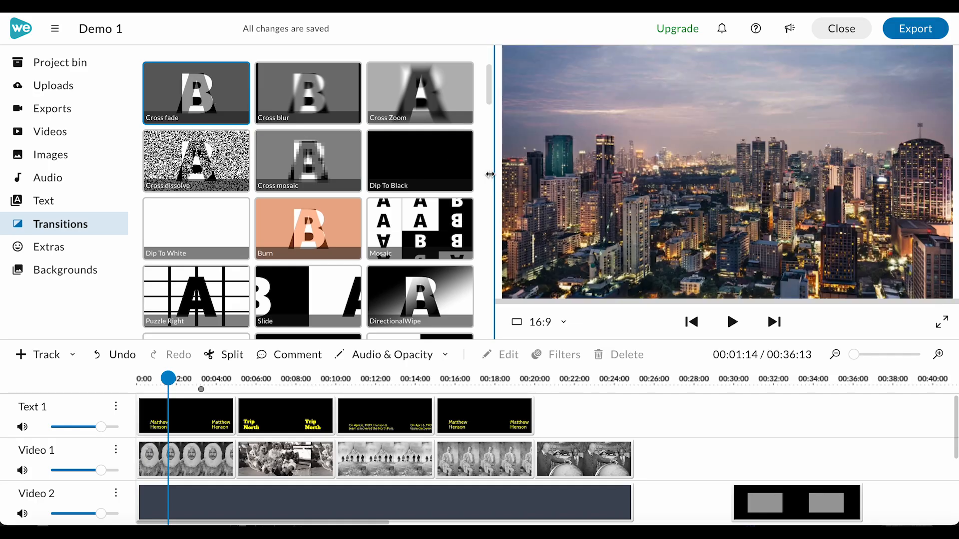
click(732, 323)
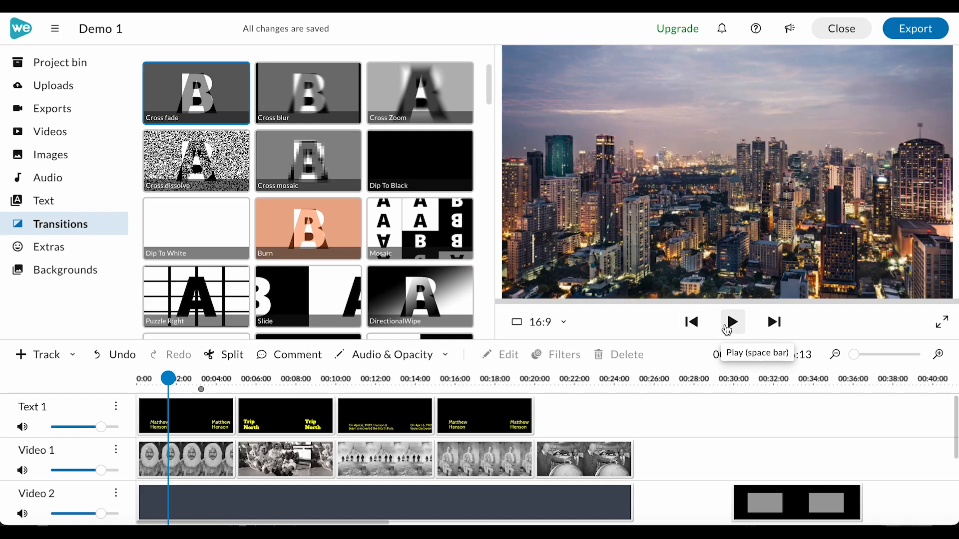
click(308, 101)
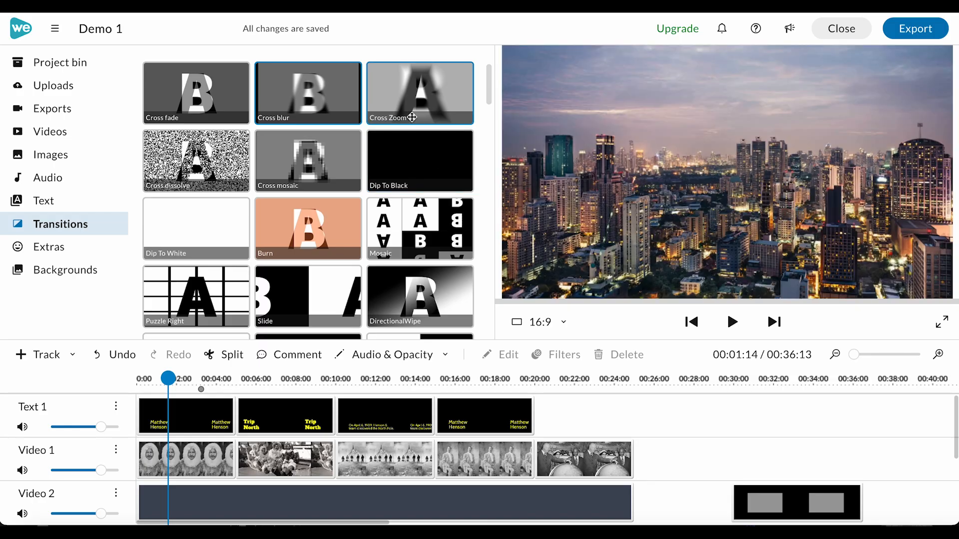
click(422, 101)
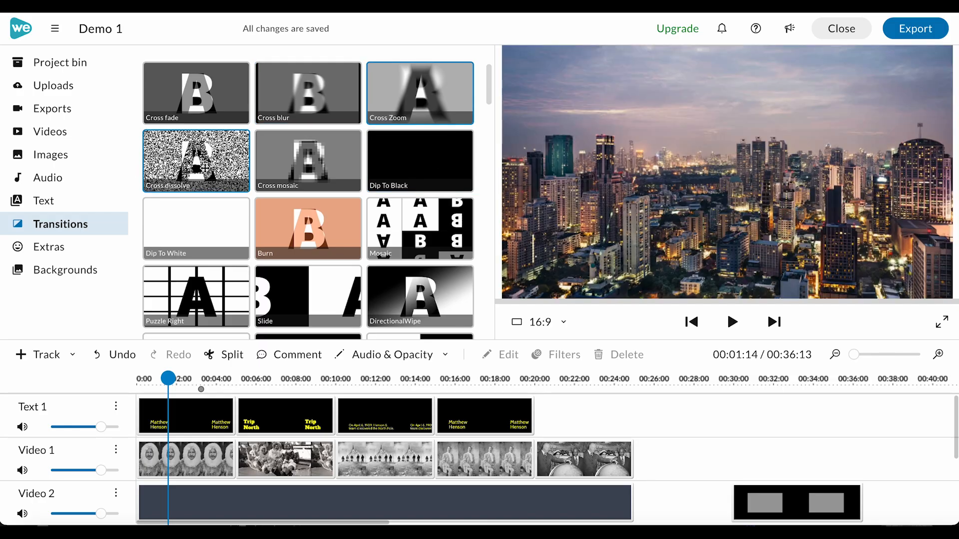
Preview the Cross mosaic, Dip To Black, Dip To White, Burn and Rainbow transitions.
click(300, 161)
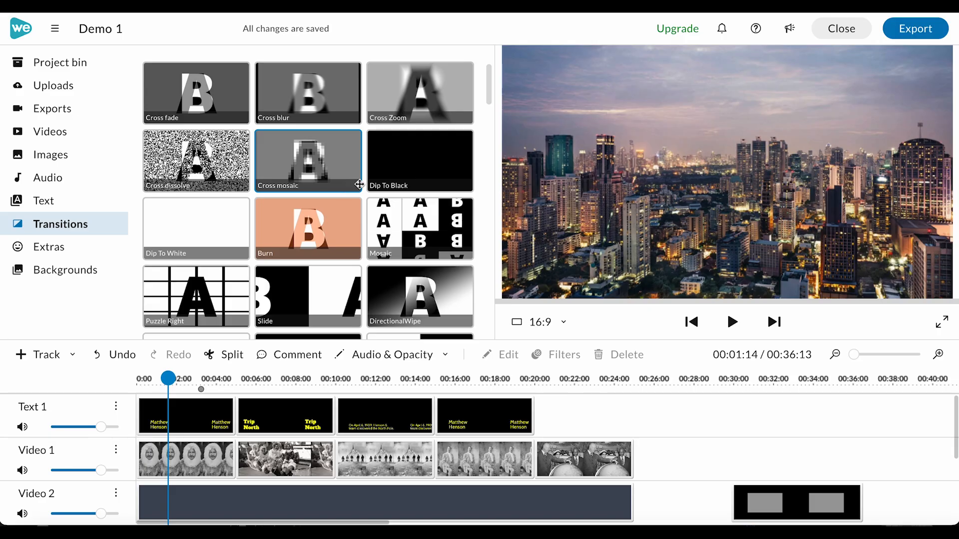
click(412, 165)
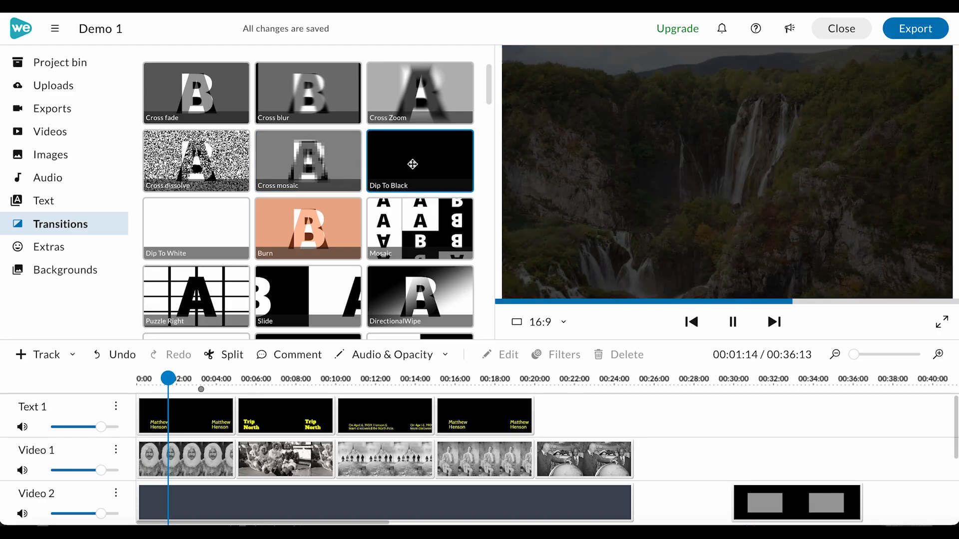
click(199, 228)
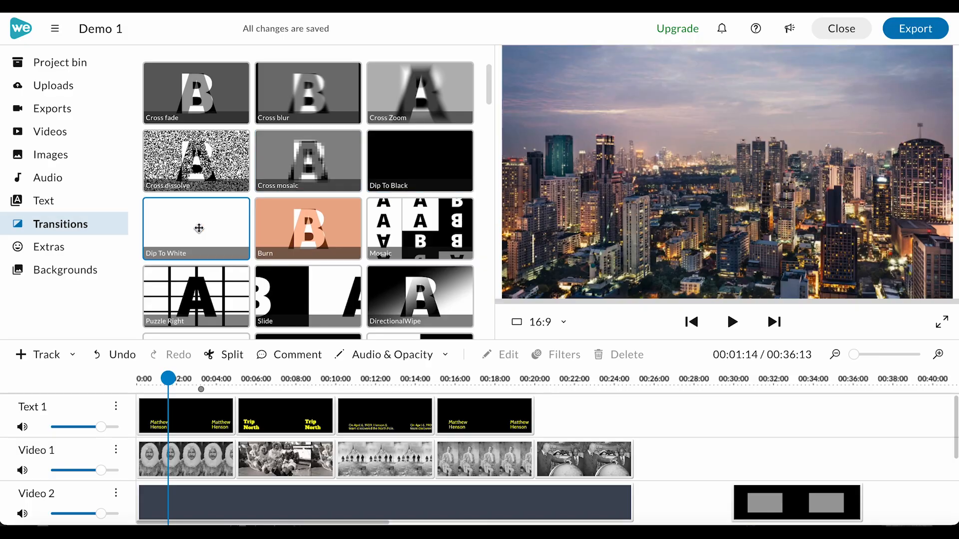
click(316, 237)
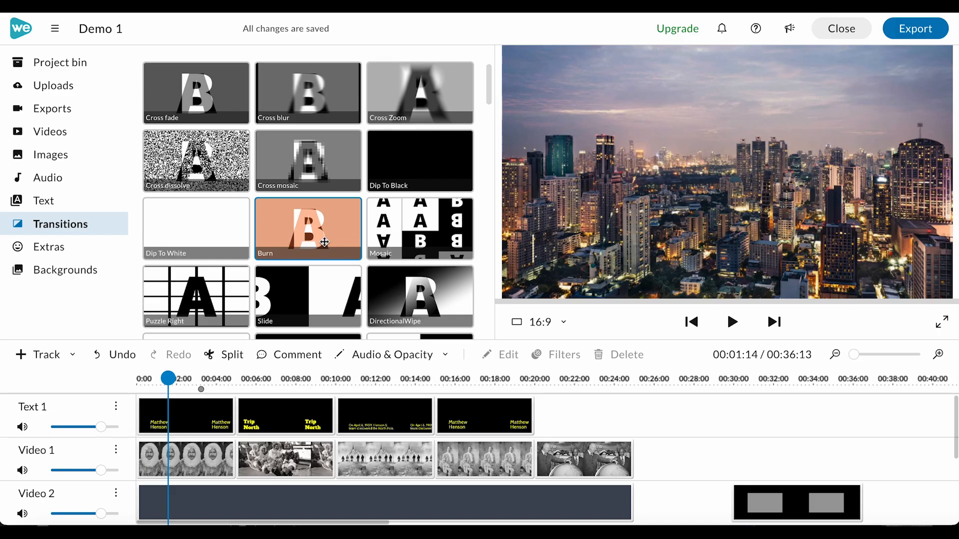
scroll(321, 242, down, 5)
scroll(324, 242, down, 1)
click(302, 219)
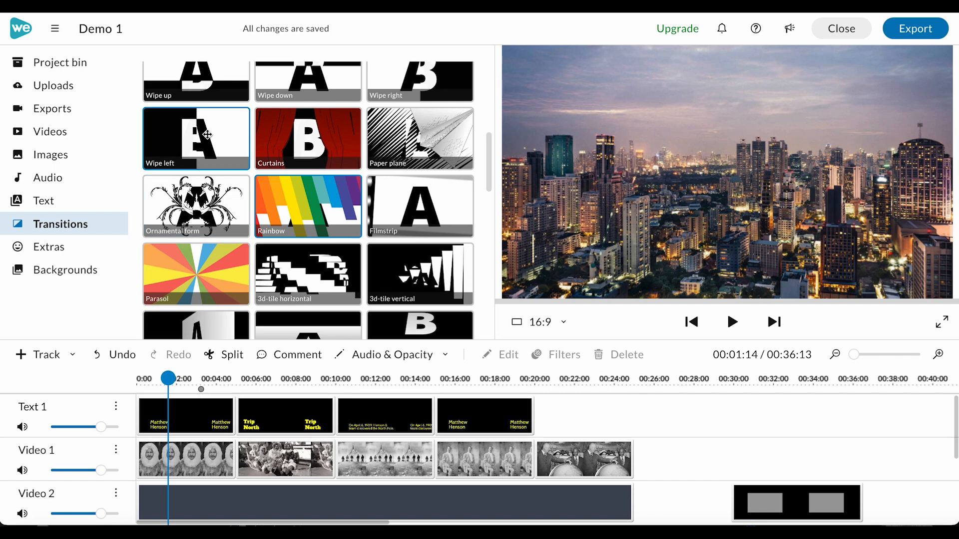
Add a Cross fade transition between the first and second clips on the Text 1 track and play it back.
scroll(207, 134, up, 5)
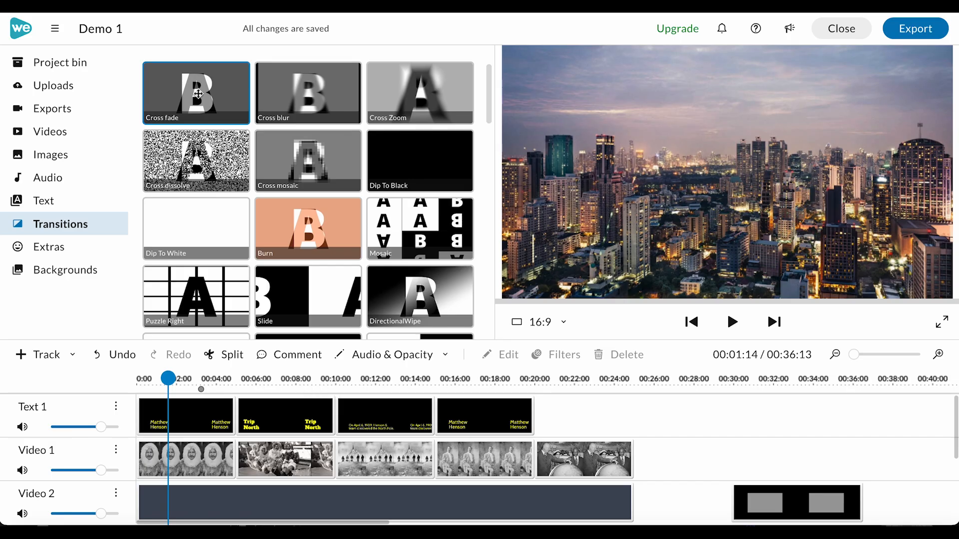
drag(199, 93, 243, 426)
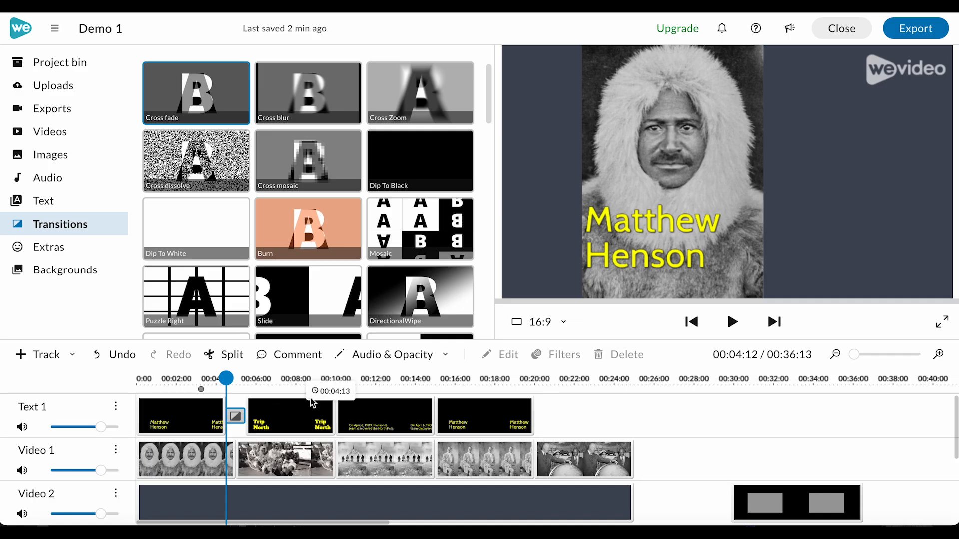
click(200, 379)
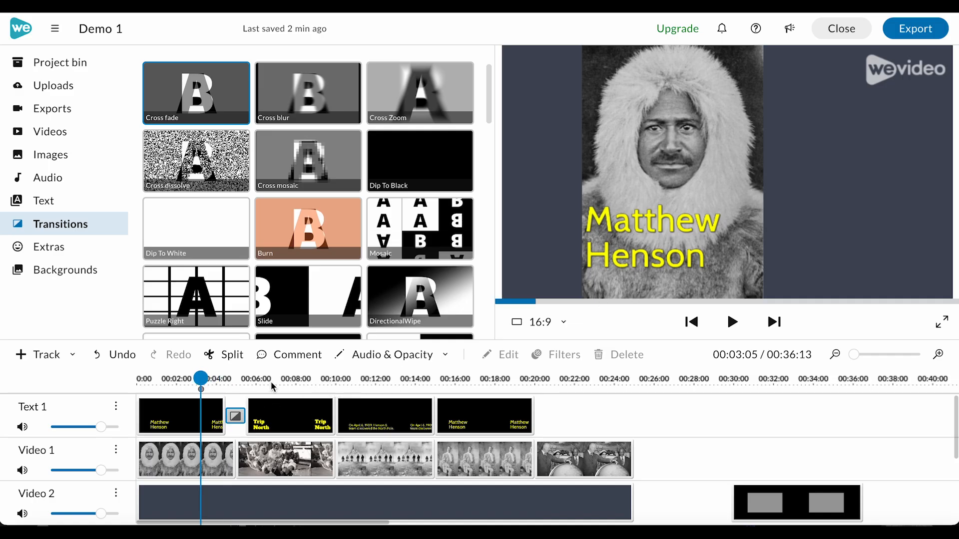
click(287, 379)
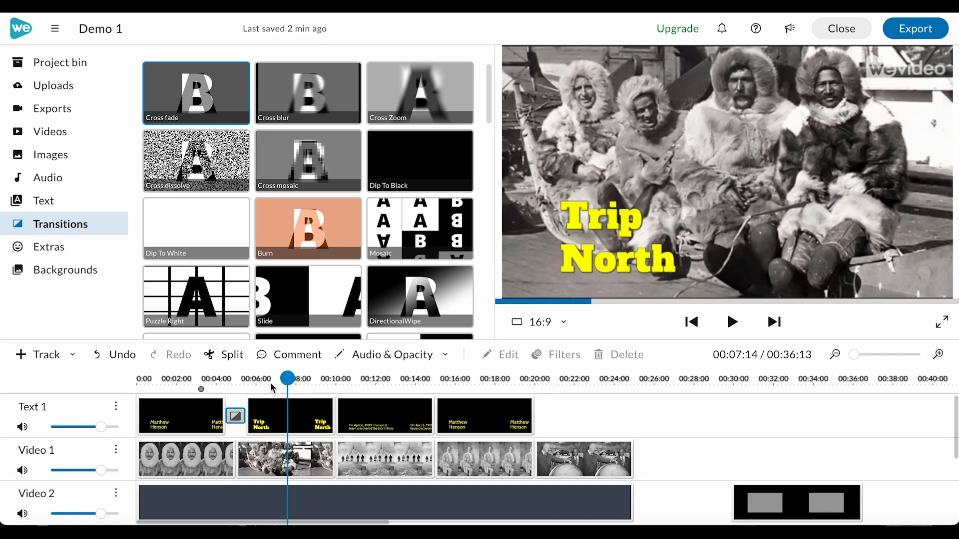
click(190, 379)
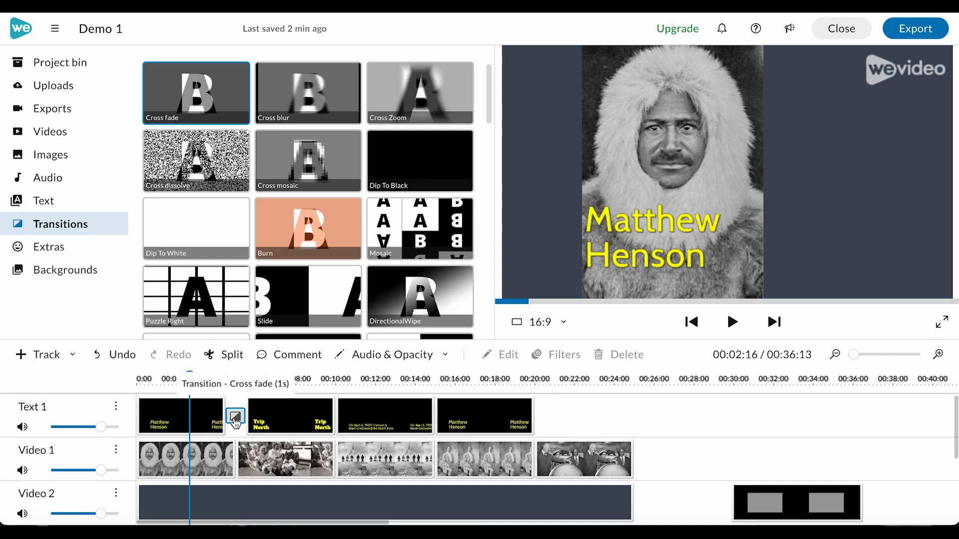
key(space)
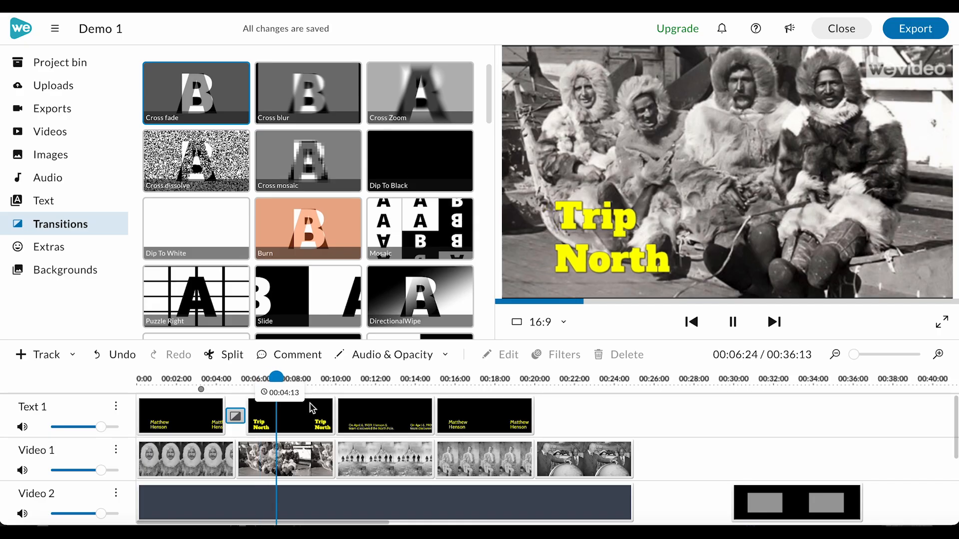
key(space)
Check the clip on the Audio 1 track and replay the Cross fade on Text 1 from about 3 seconds.
scroll(437, 439, down, 3)
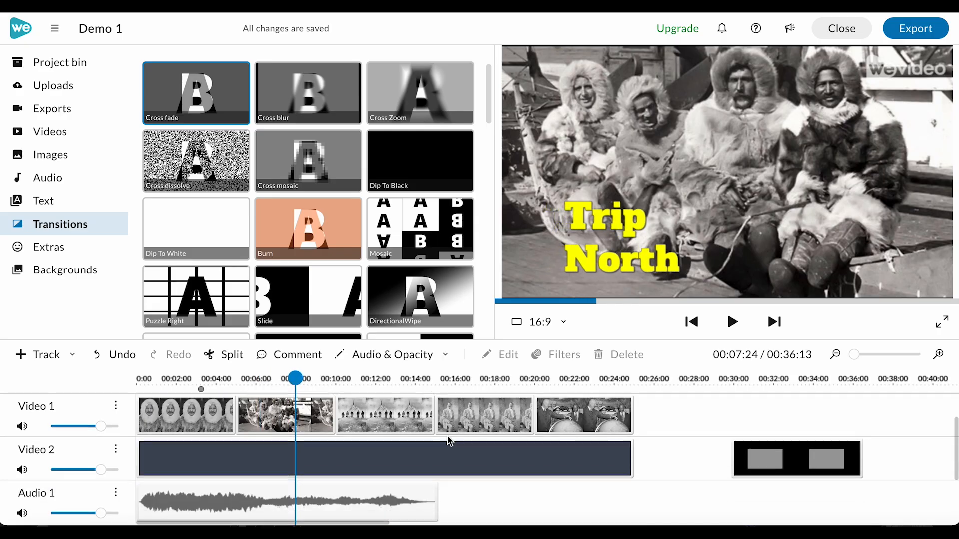
click(388, 421)
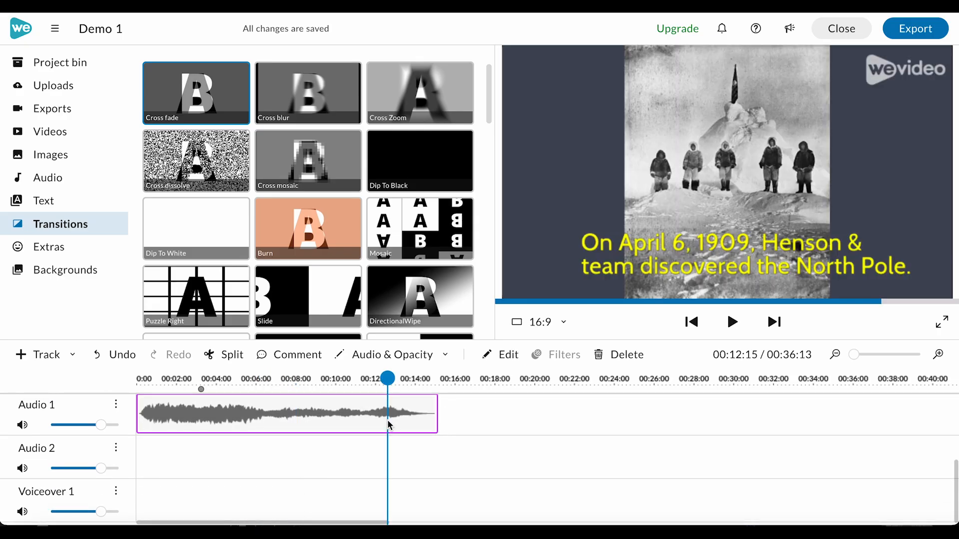
scroll(388, 425, up, 3)
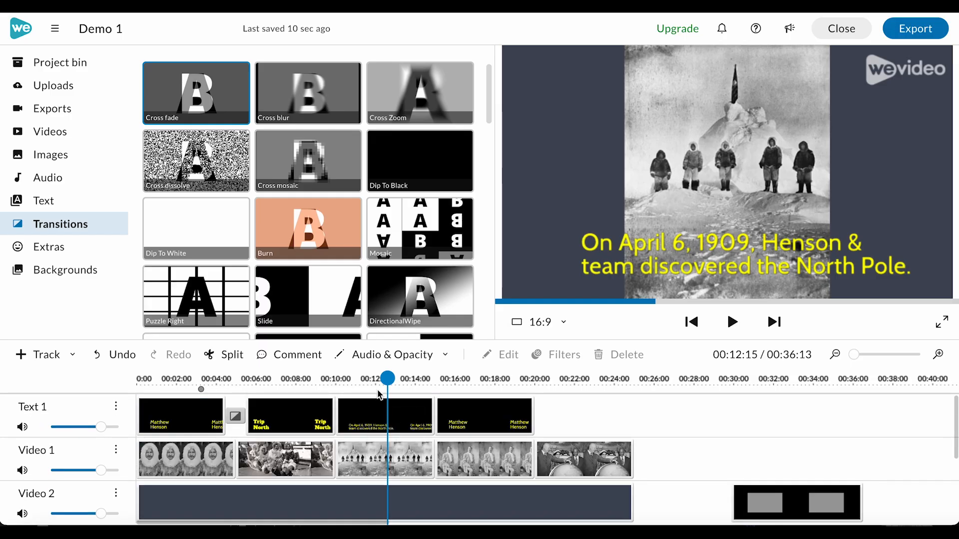
drag(390, 378, 204, 395)
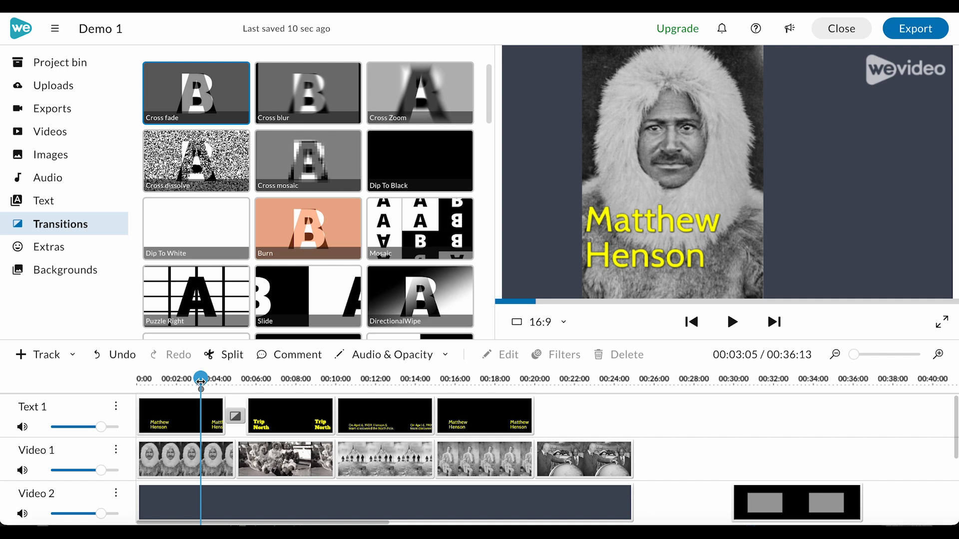
key(space)
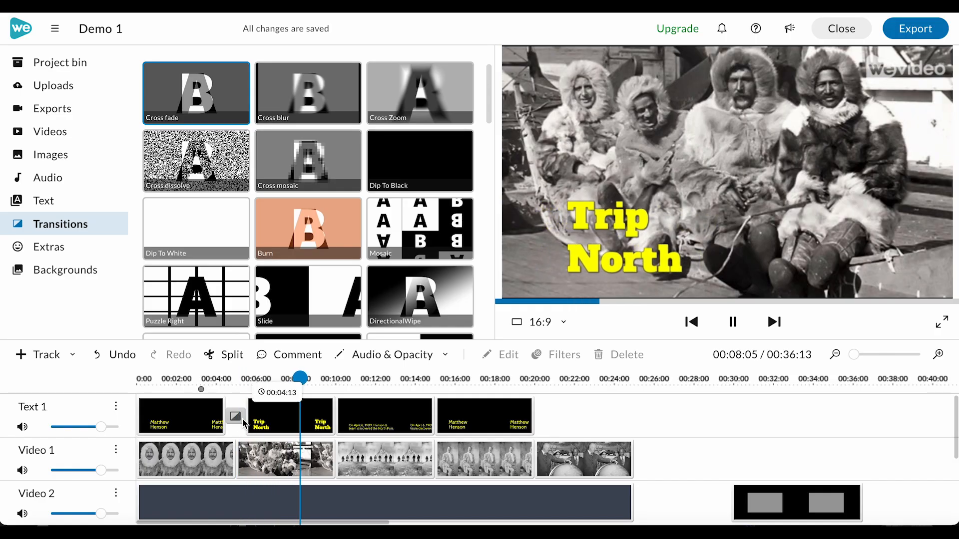
key(space)
Add a Cross blur transition between the second and third clips on the Text 1 track and play it back.
drag(299, 92, 334, 416)
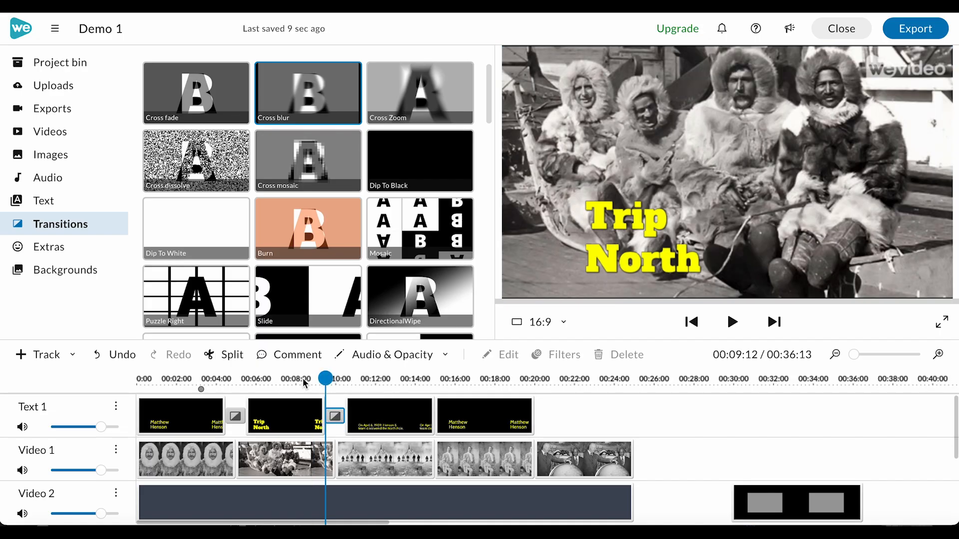
key(space)
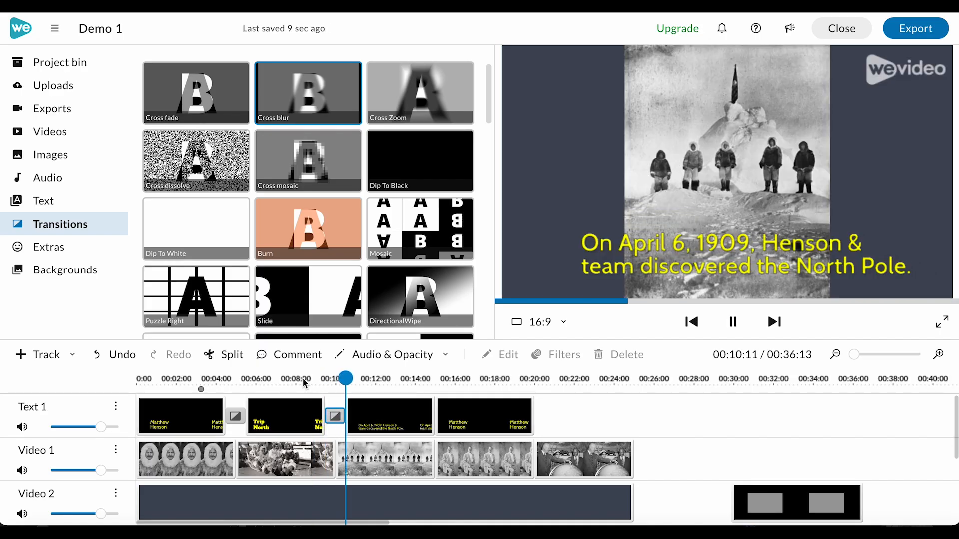
key(space)
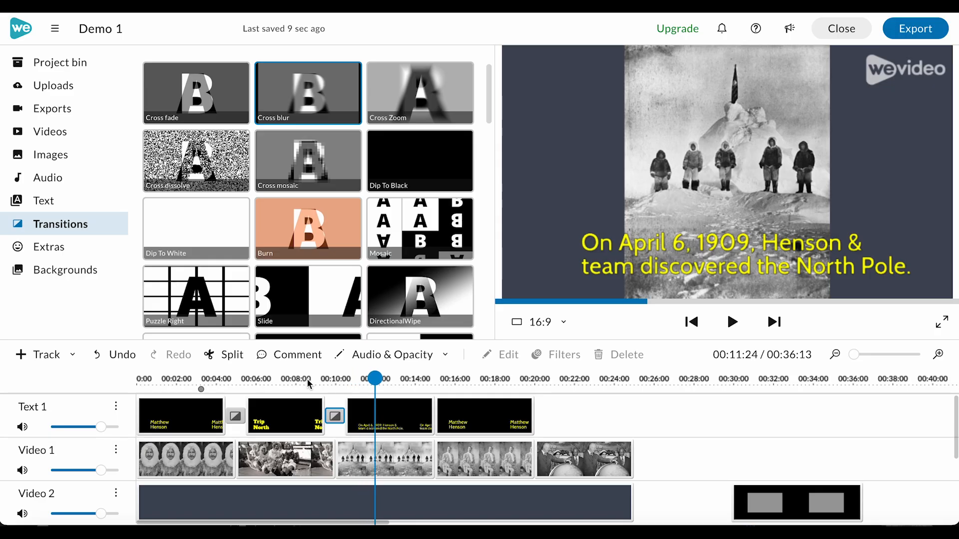
Change the transition between the first and second clips on the Text 1 track from Cross fade to Cross dissolve.
click(236, 420)
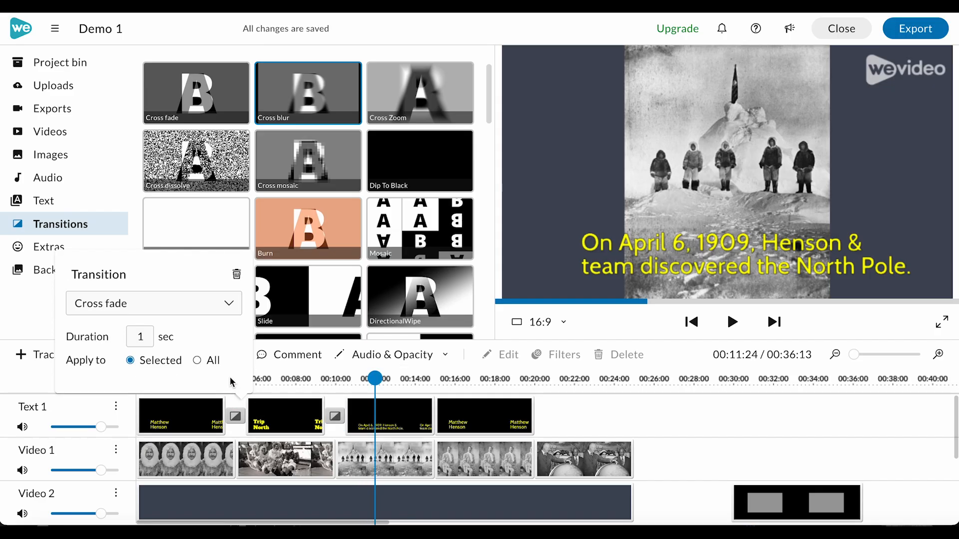
click(230, 304)
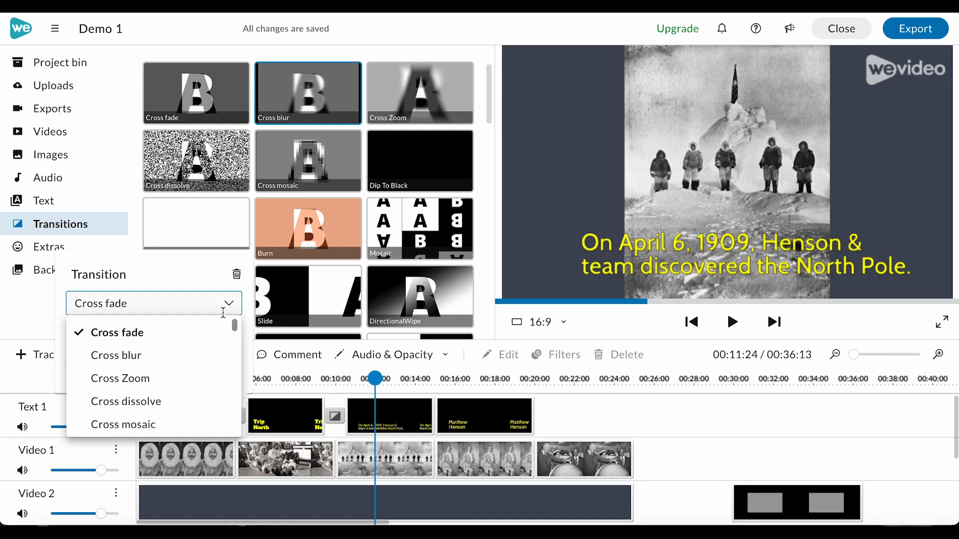
click(178, 403)
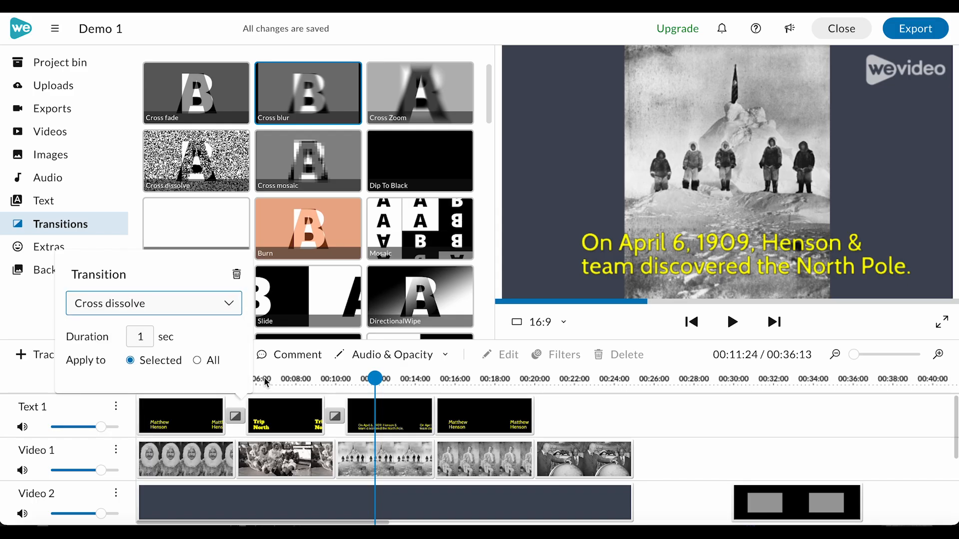
Set the Cross dissolve transition's duration on Text 1 to 1.3 seconds and play it back from just before the transition.
click(140, 337)
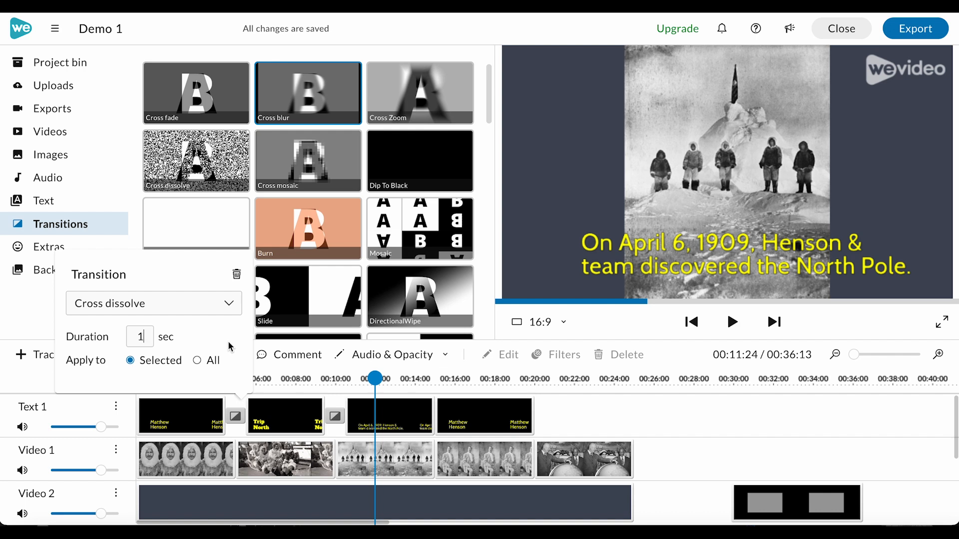
text(.3)
click(294, 356)
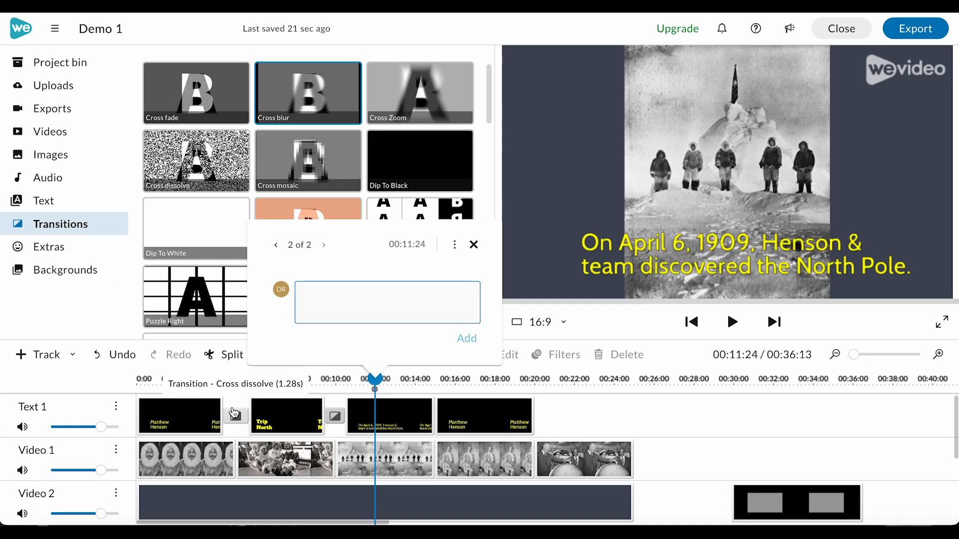
click(207, 394)
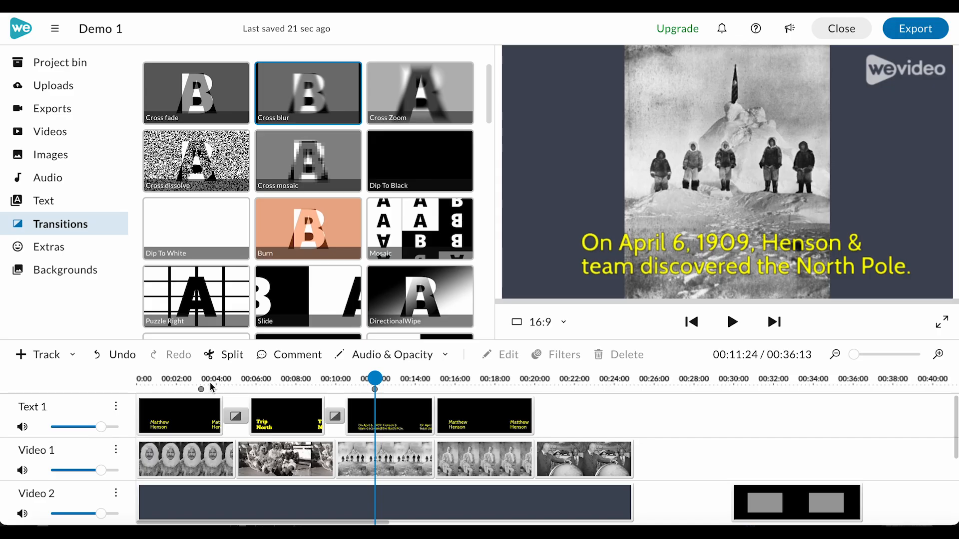
click(208, 381)
key(space)
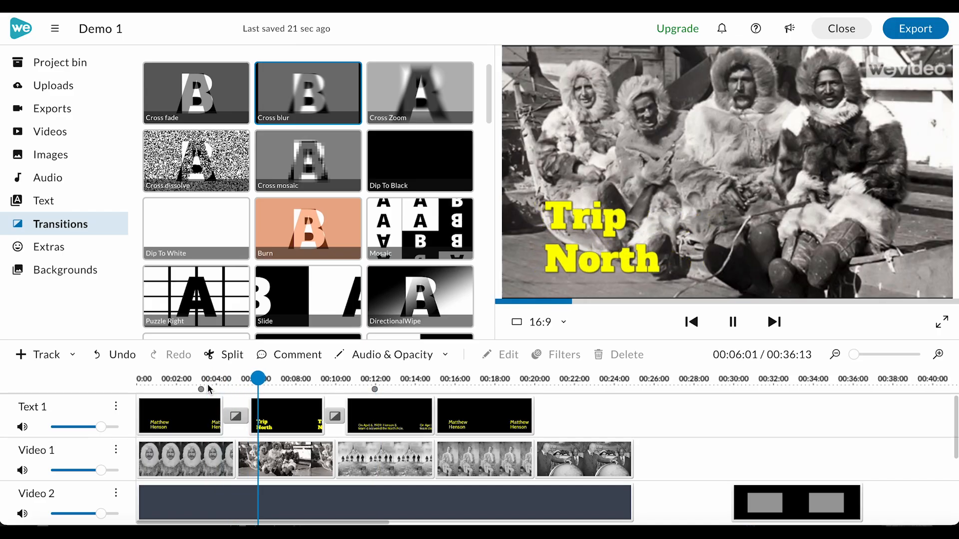
key(space)
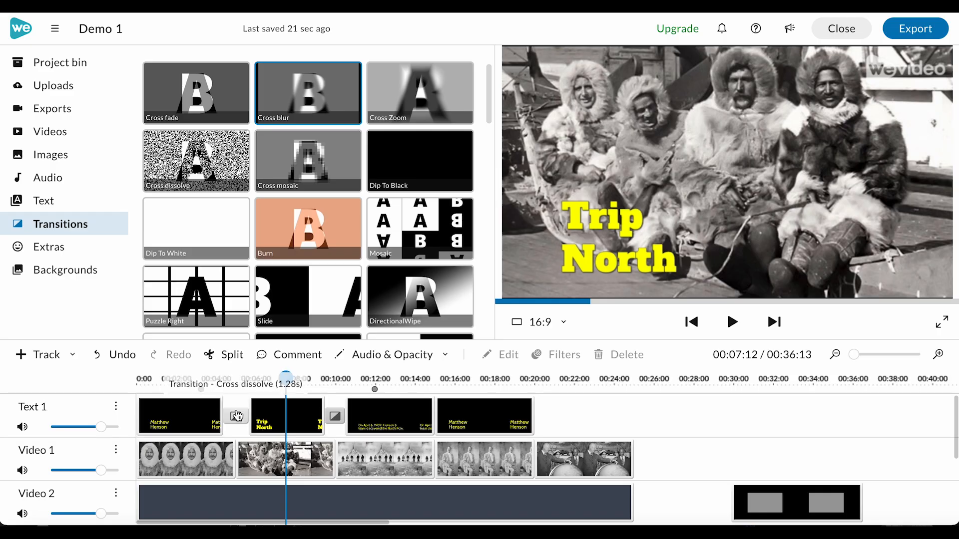
Set the duration of the Cross dissolve transition on Text 1 to 1.4 seconds and play it back.
click(235, 416)
drag(141, 336, 193, 342)
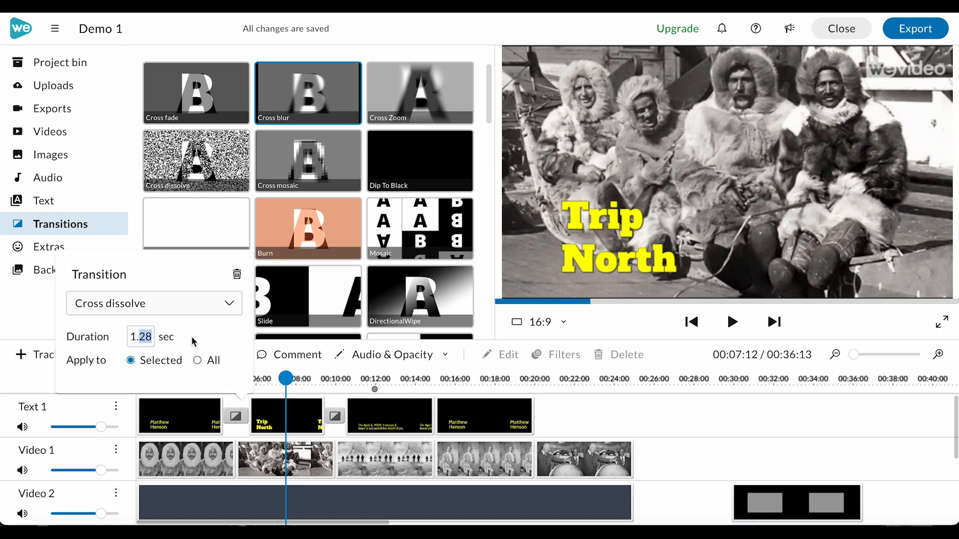
text(4)
key(Return)
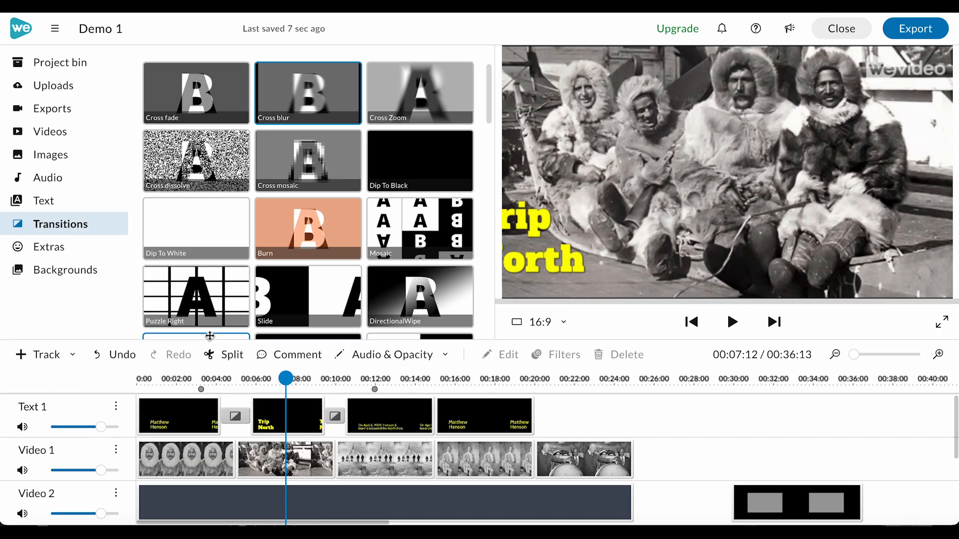
click(207, 379)
key(space)
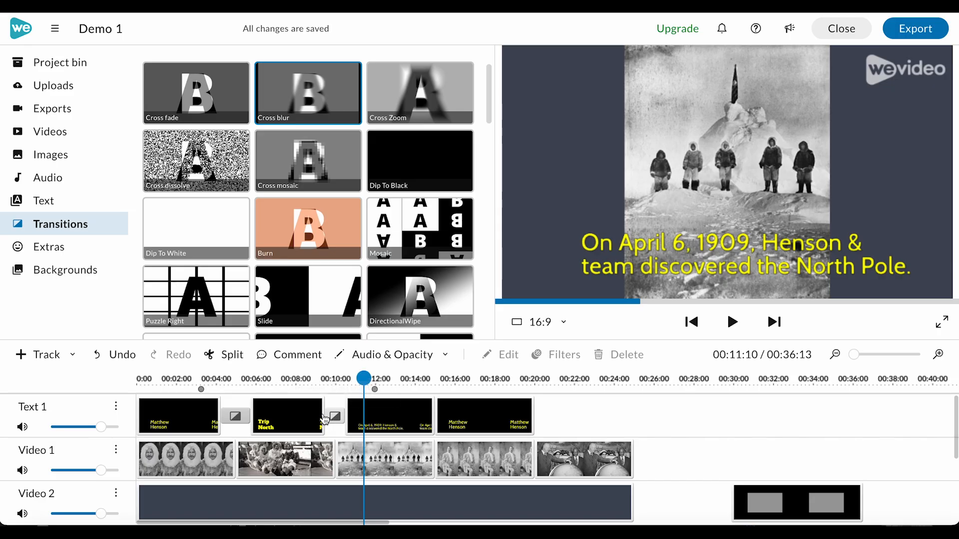
Add a Cross fade transition between the first and second clips on the Video 1 track.
scroll(331, 420, down, 1)
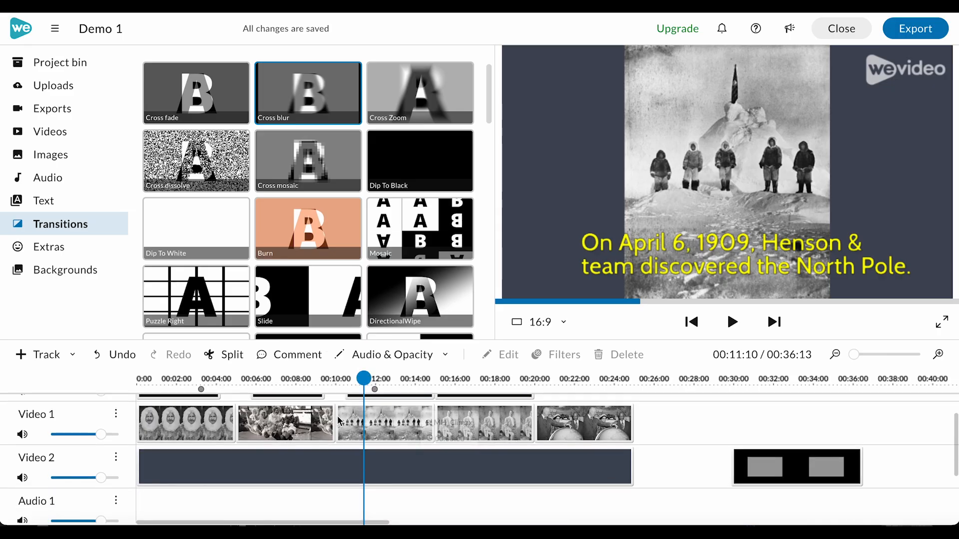
click(217, 422)
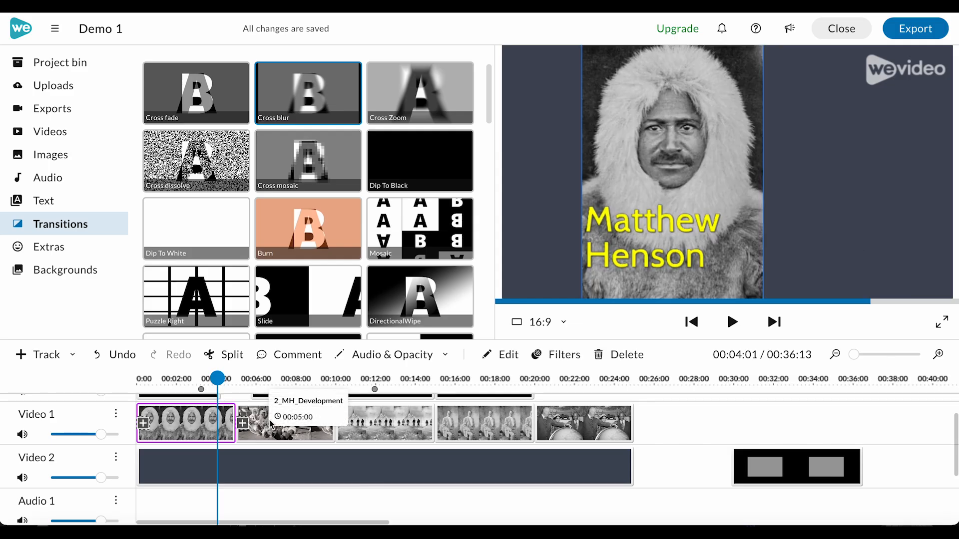
drag(185, 95, 236, 422)
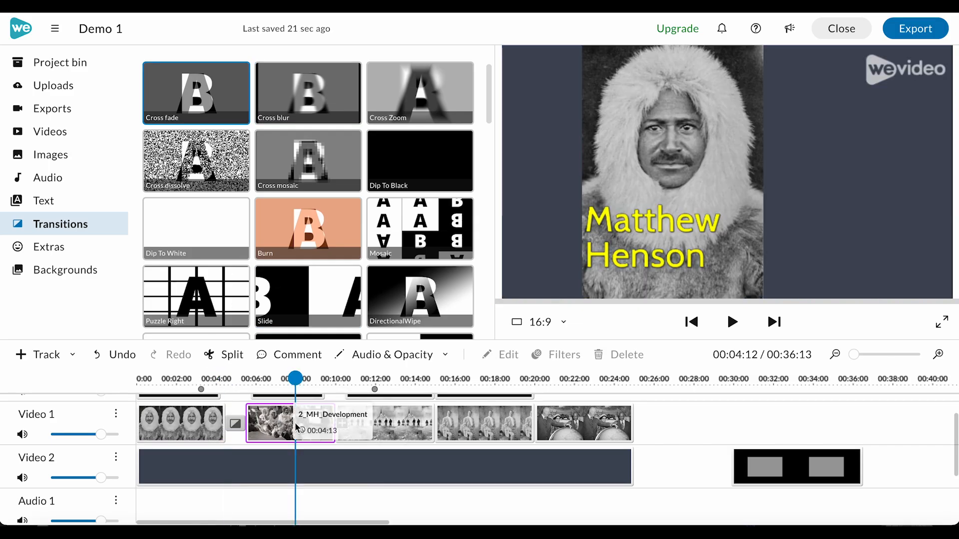
Add a transition between the second and third clips on the Video 1 track and set its type to Cross blur.
click(295, 422)
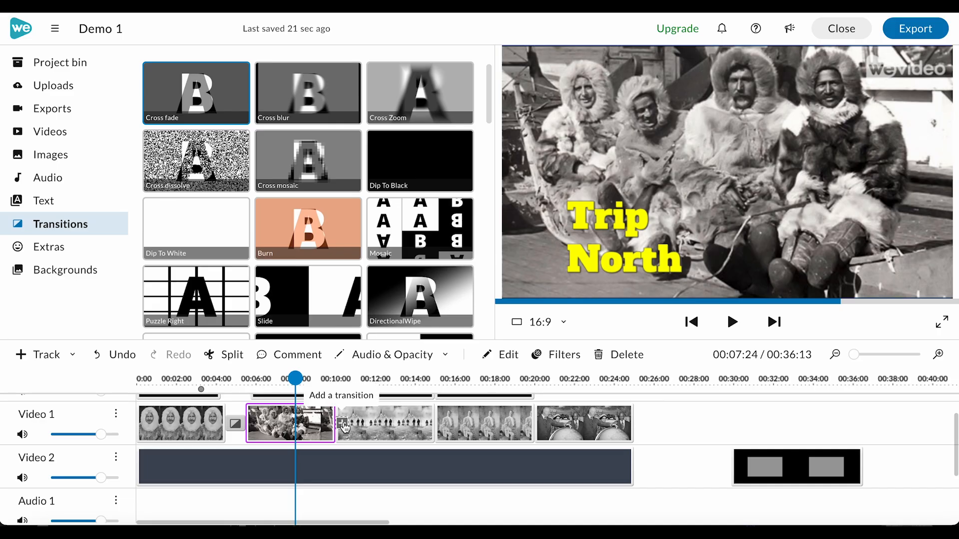
click(342, 425)
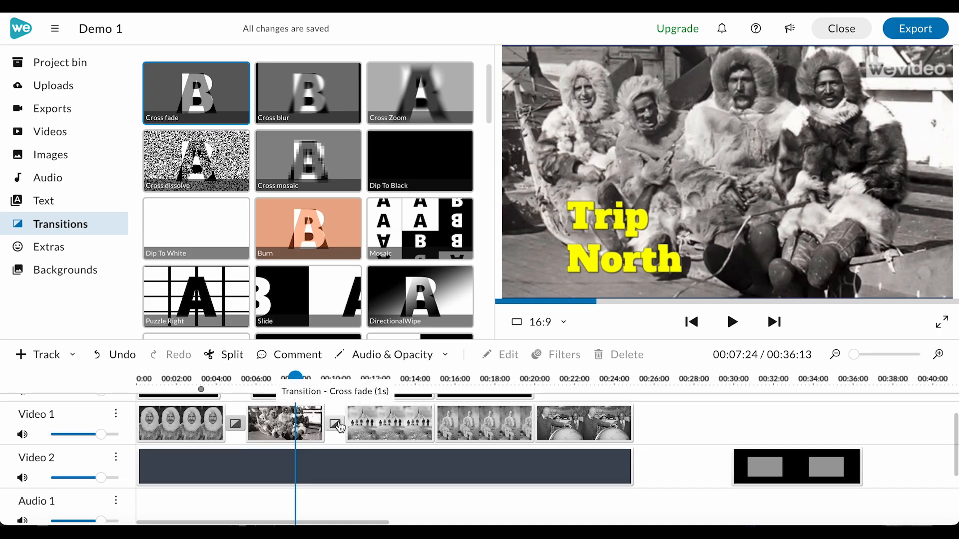
click(338, 425)
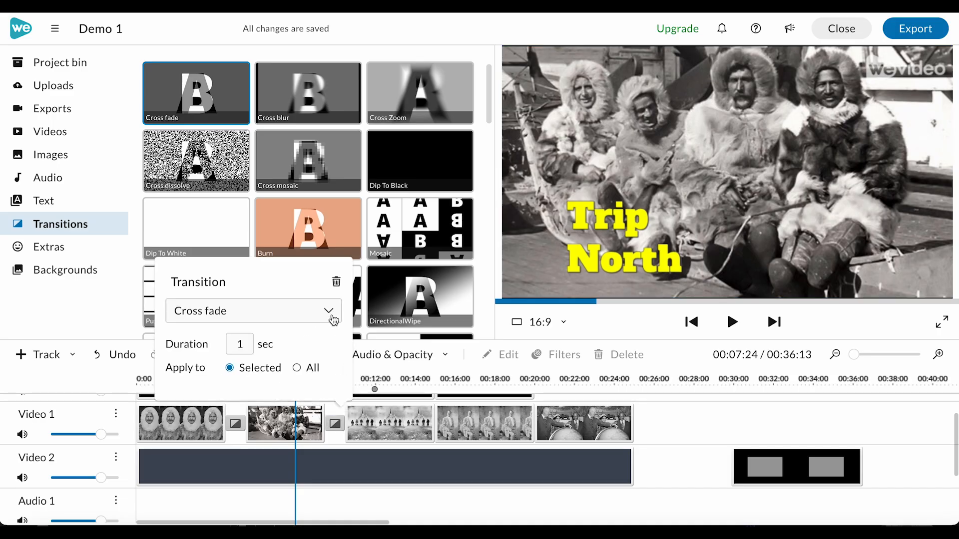
click(328, 311)
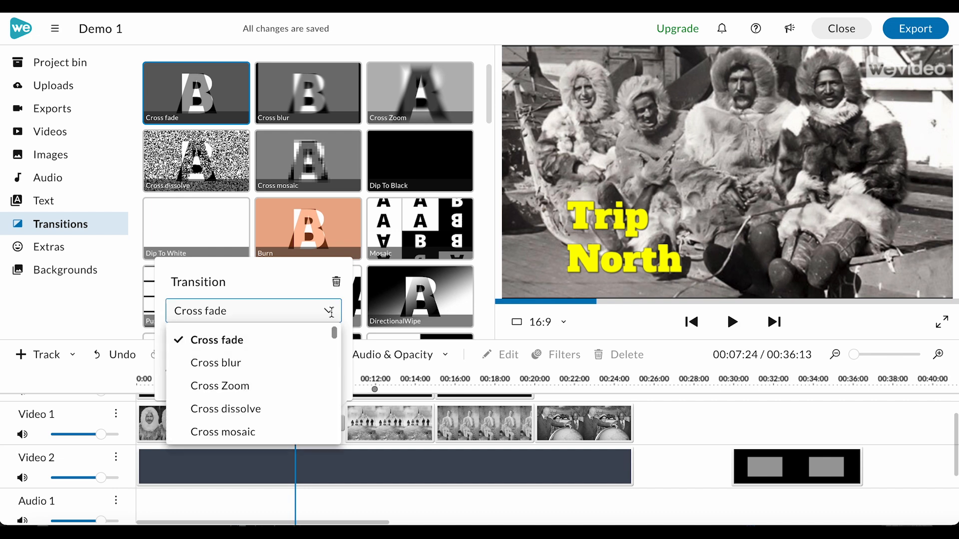
click(296, 363)
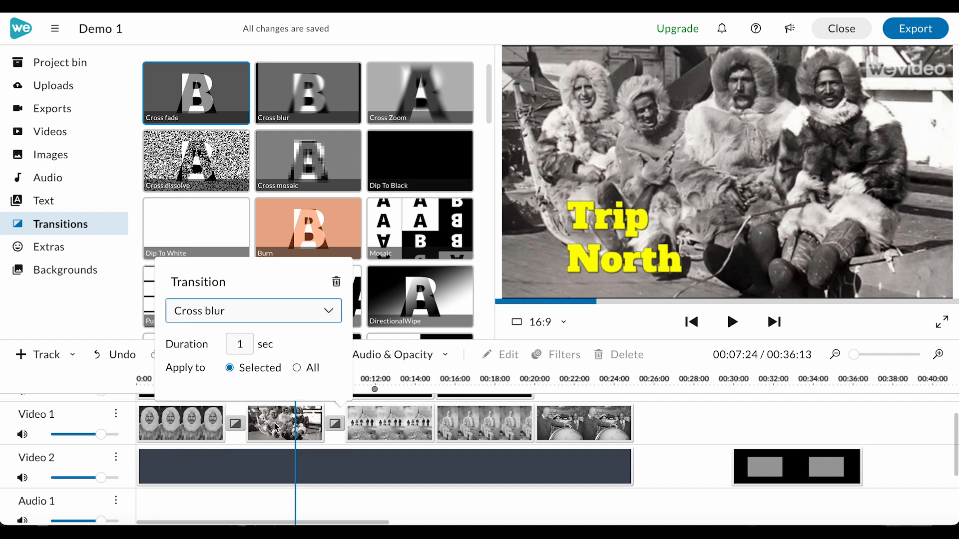
click(358, 472)
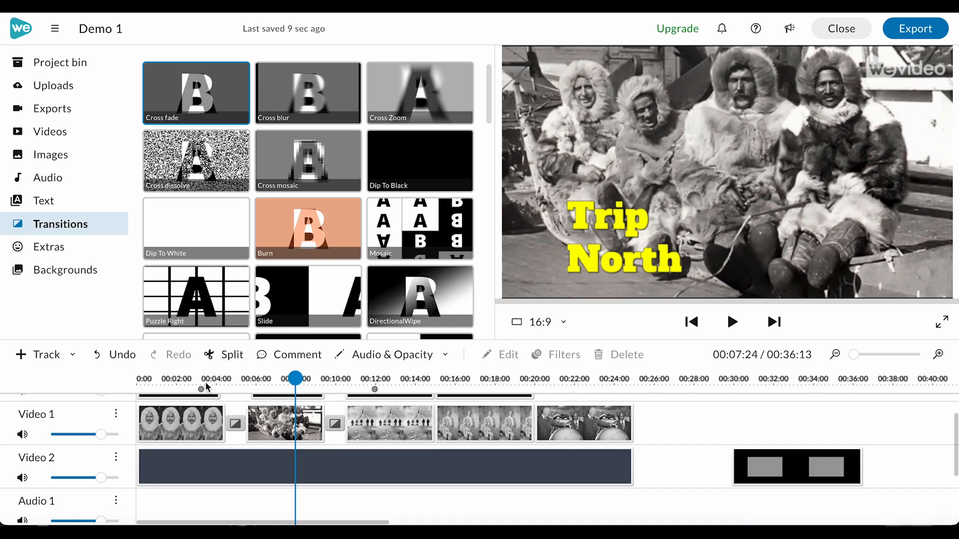
Play back the transitions on the Video 1 track from about 4 seconds.
click(223, 379)
key(space)
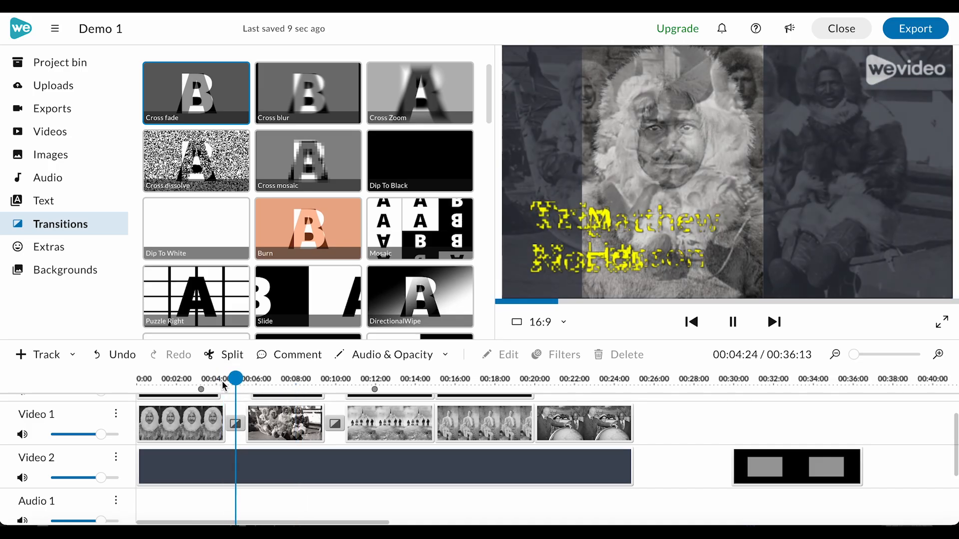